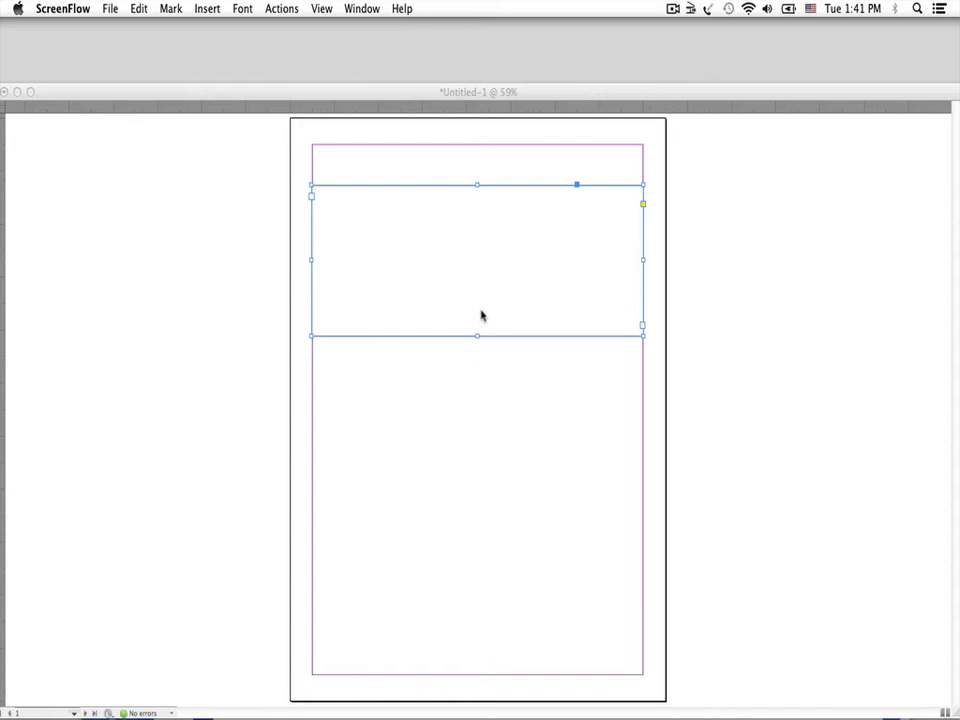
Switch to InDesign and set the selected text frame's inset spacing to 0p3 on all four sides
{"action": "left_click", "coordinate": [492, 216]}
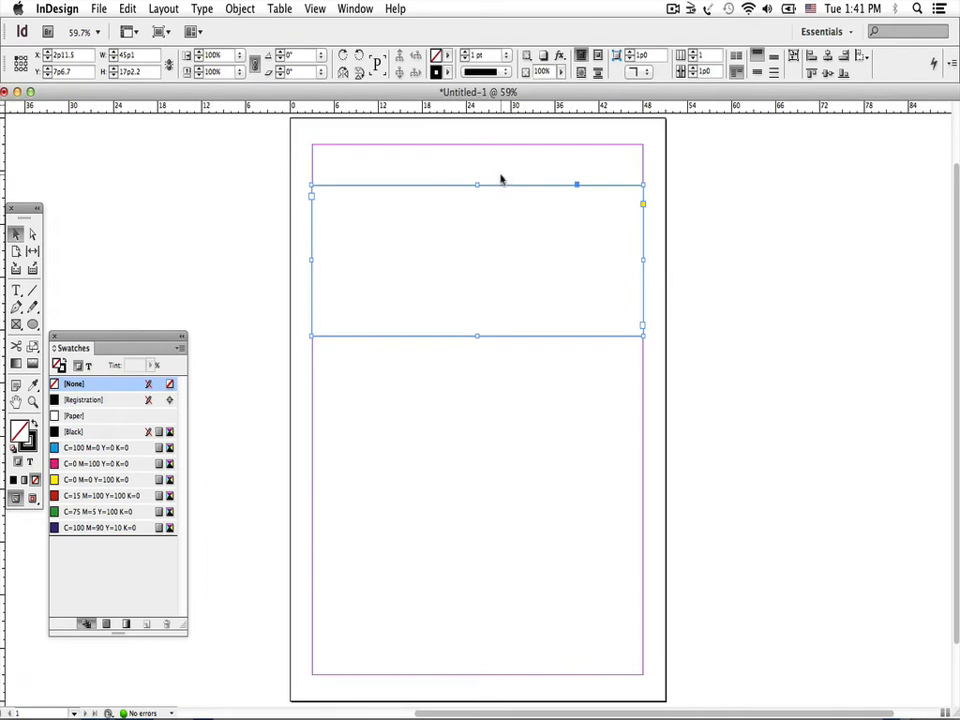
{"action": "left_click", "coordinate": [502, 190]}
{"action": "left_click", "coordinate": [501, 194]}
{"action": "left_click", "coordinate": [248, 13]}
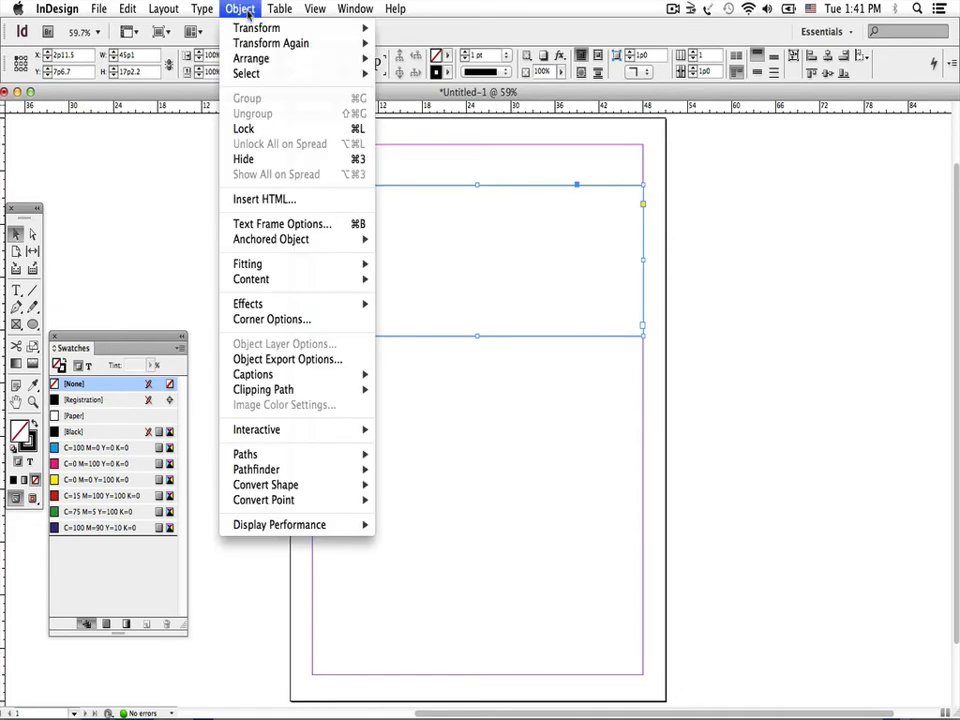
{"action": "left_click", "coordinate": [252, 227]}
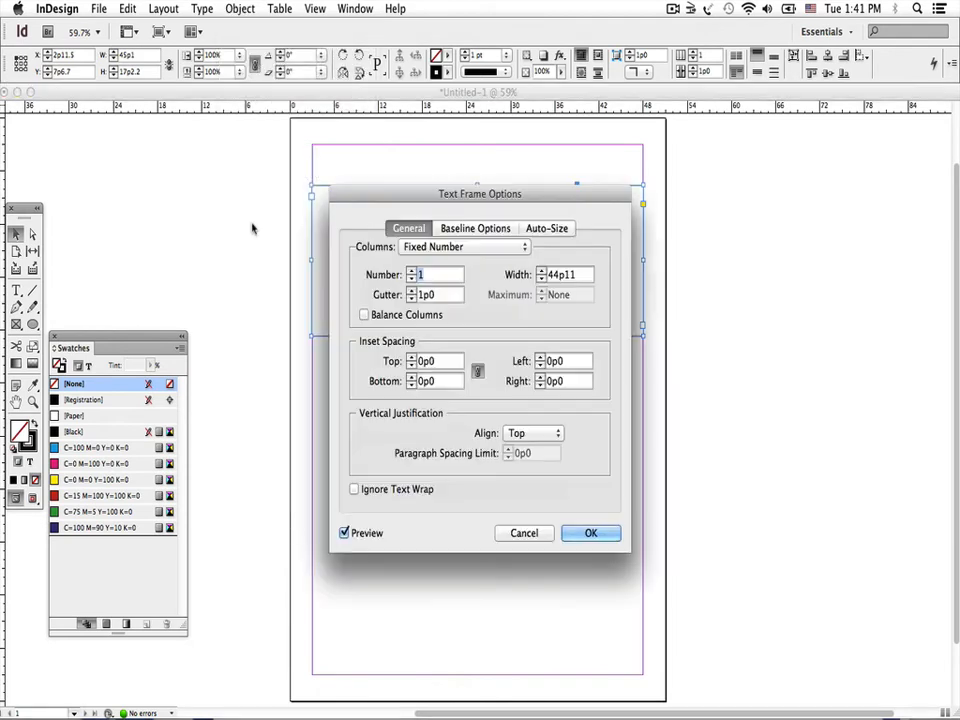
{"action": "left_click", "coordinate": [411, 359]}
{"action": "left_click", "coordinate": [411, 359]}
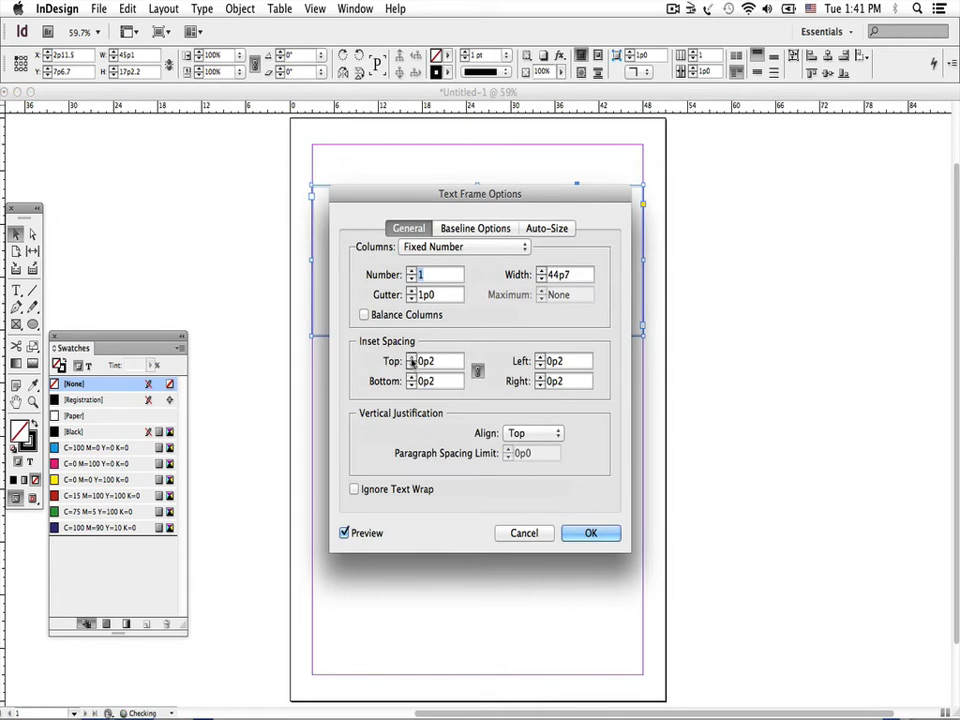
{"action": "left_click", "coordinate": [411, 359]}
{"action": "left_click", "coordinate": [588, 533]}
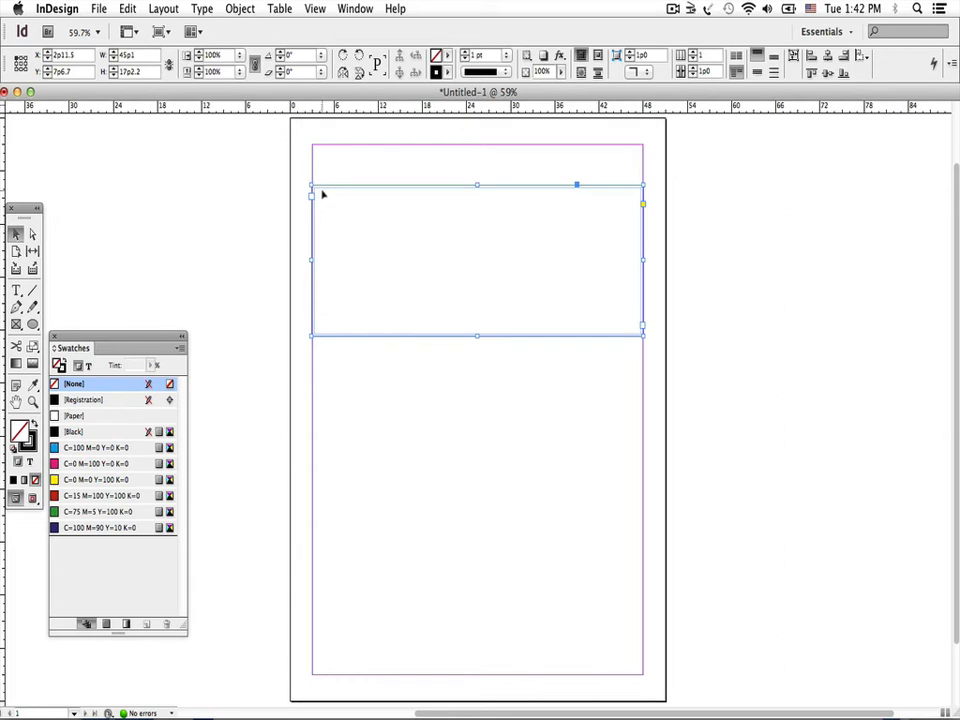
Set the text frame's inset spacing to 0p6 on all four sides
{"action": "left_click", "coordinate": [240, 9]}
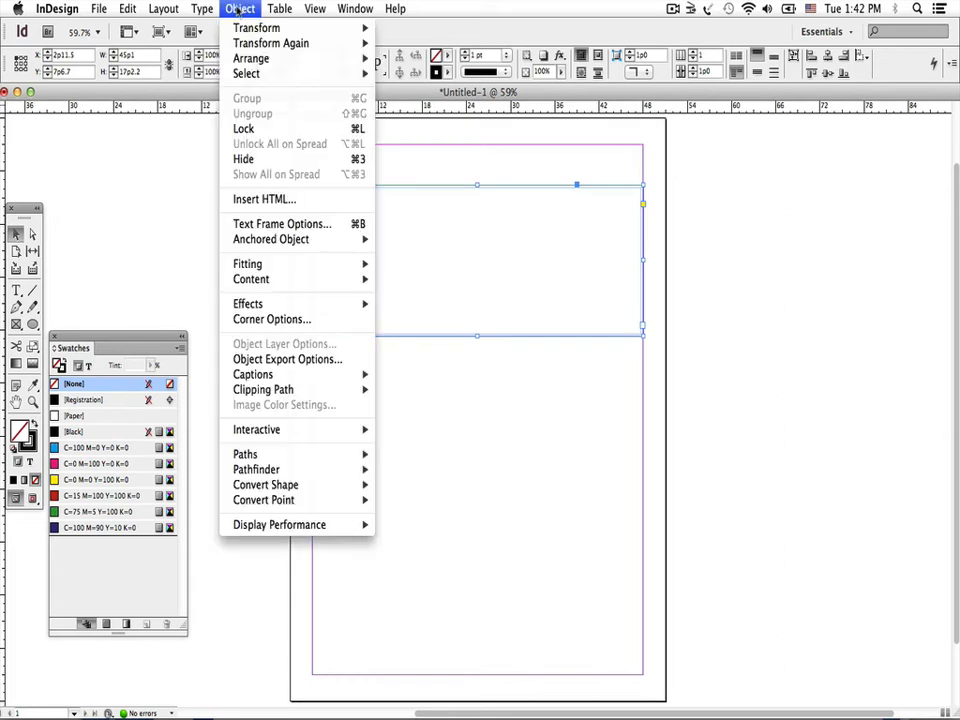
{"action": "left_click", "coordinate": [242, 226]}
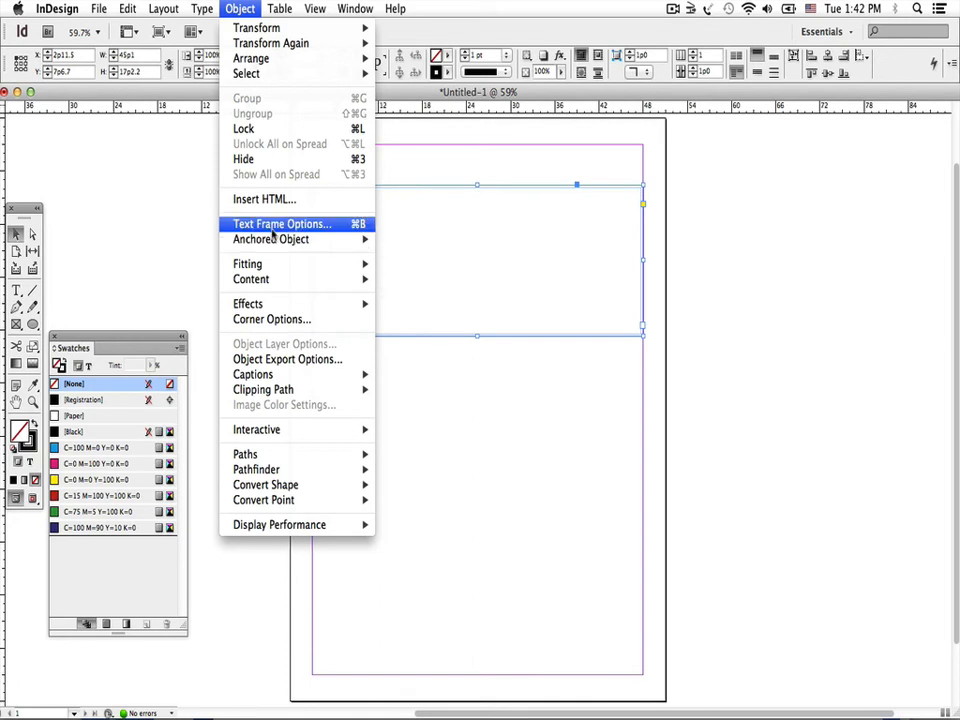
{"action": "left_click", "coordinate": [410, 358]}
{"action": "left_click", "coordinate": [410, 358]}
{"action": "left_click", "coordinate": [410, 358]}
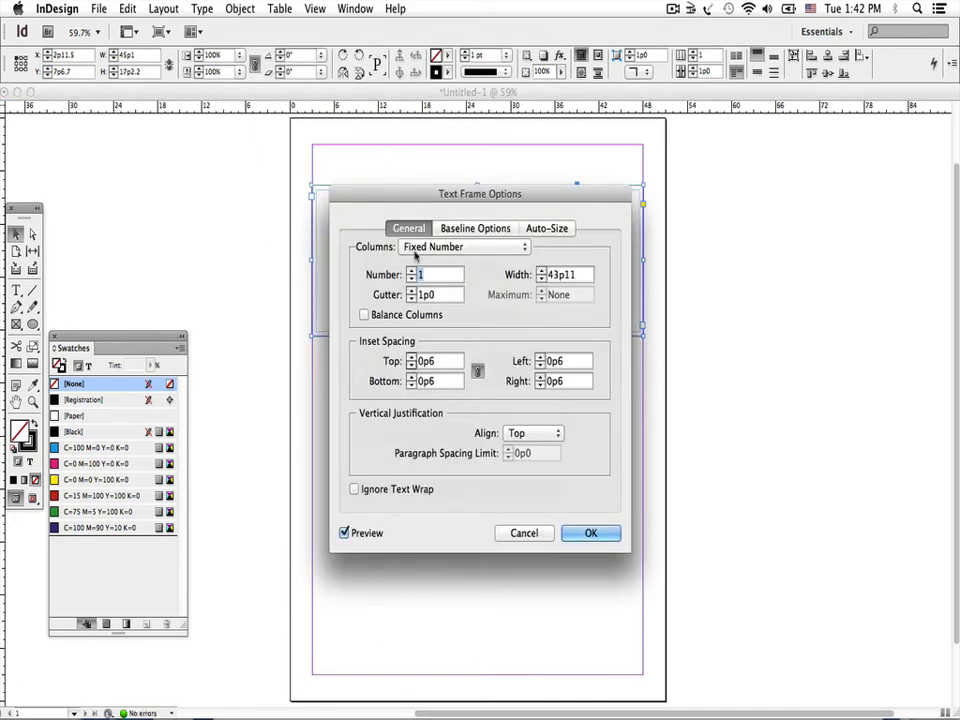
{"action": "left_click_drag", "start_coordinate": [405, 204], "coordinate": [490, 208]}
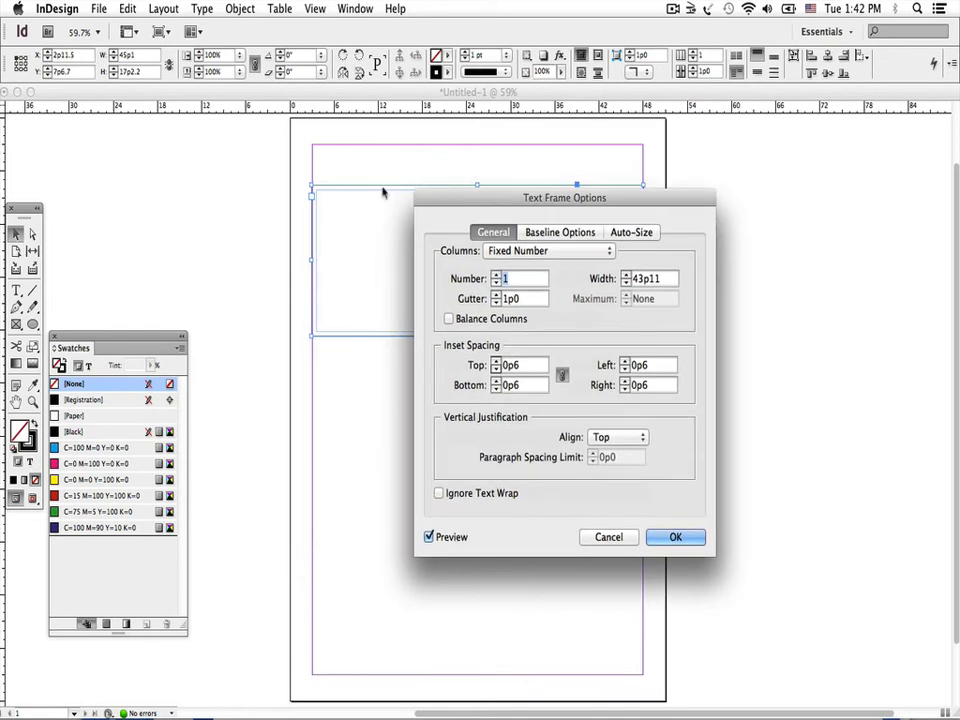
{"action": "left_click", "coordinate": [675, 537]}
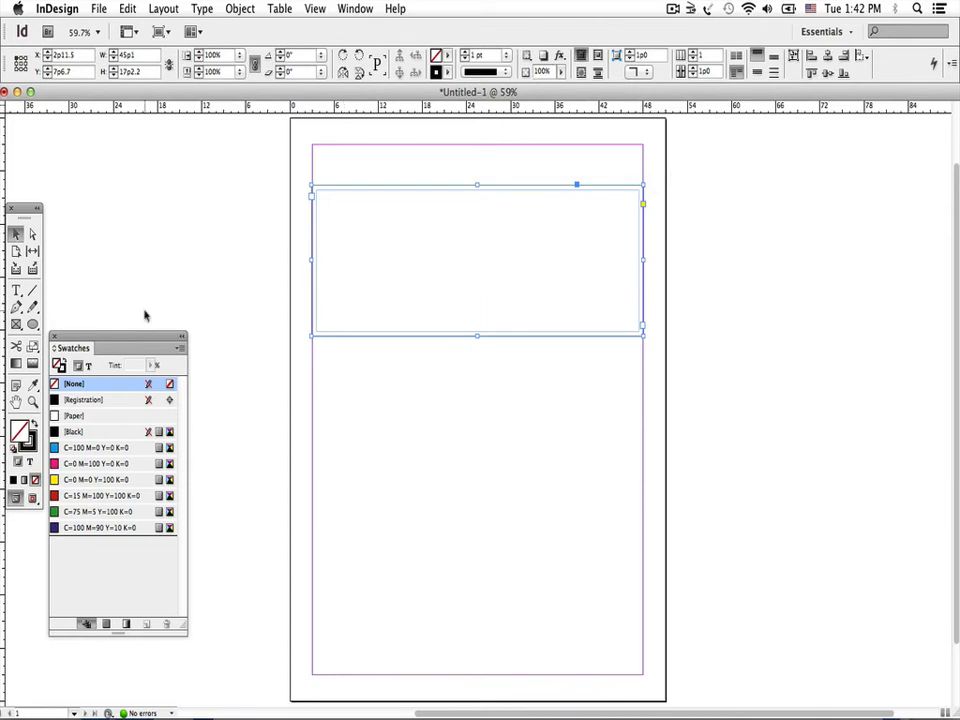
Enter "City" as the first word inside the text frame
{"action": "key", "text": "t"}
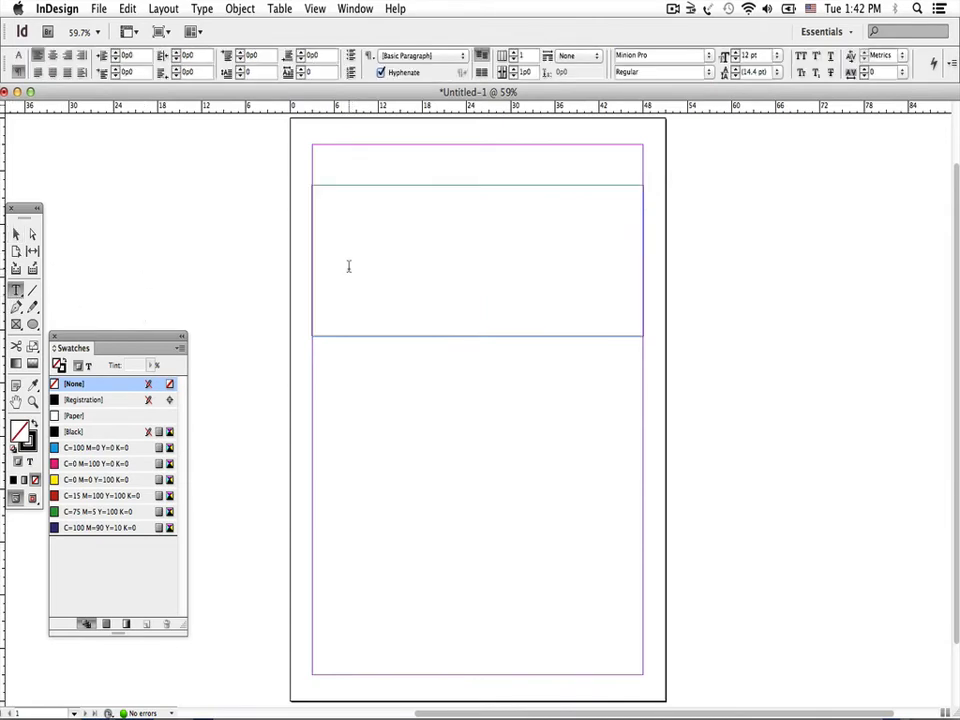
{"action": "left_click", "coordinate": [349, 266]}
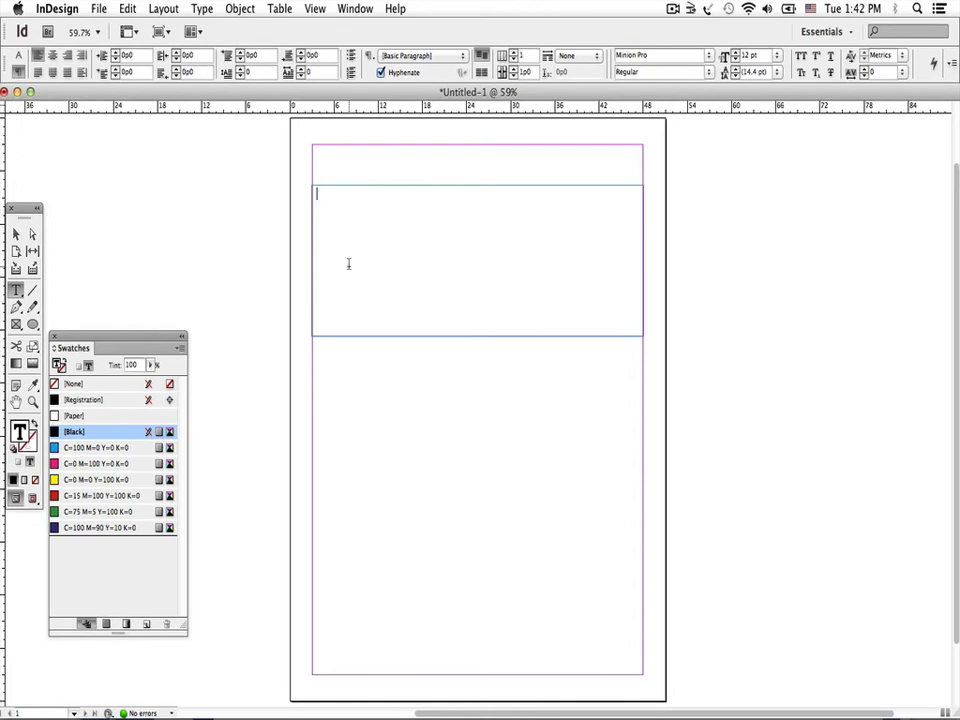
{"action": "type", "text": "City"}
Show hidden characters in the text and close the Swatches panel
{"action": "left_click", "coordinate": [206, 10]}
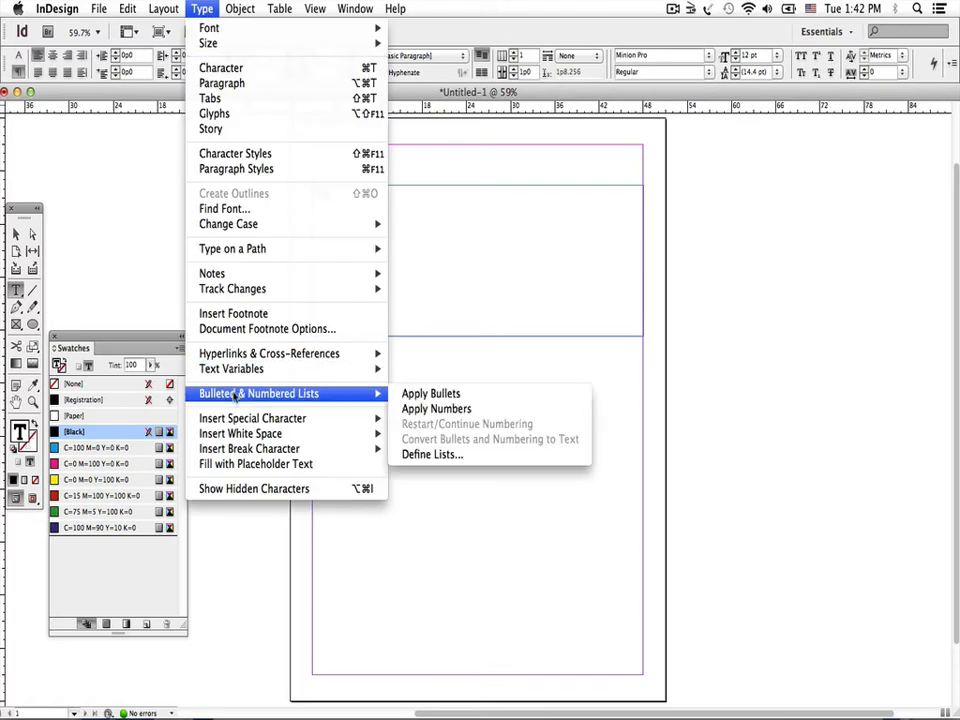
{"action": "left_click", "coordinate": [221, 489]}
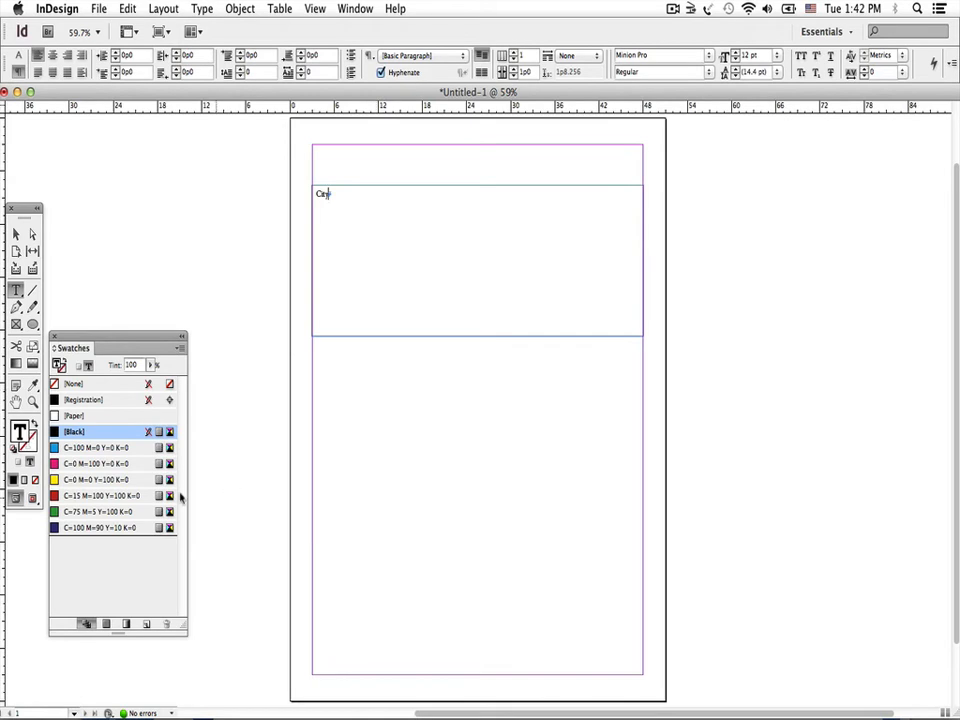
{"action": "left_click", "coordinate": [33, 401]}
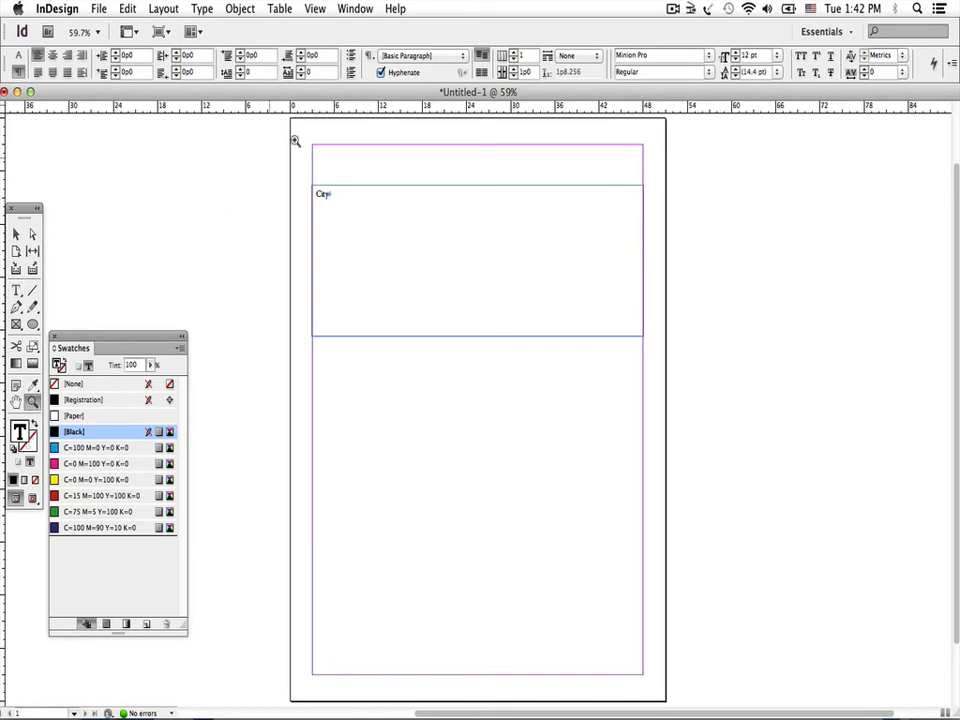
{"action": "left_click_drag", "start_coordinate": [291, 153], "coordinate": [660, 319]}
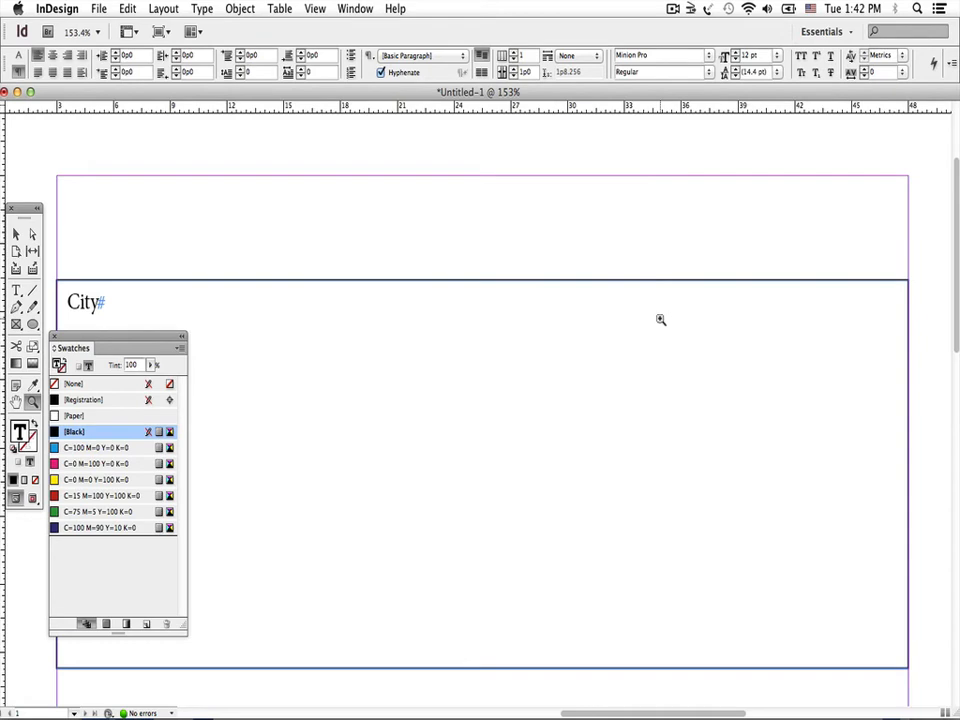
{"action": "left_click", "coordinate": [55, 337]}
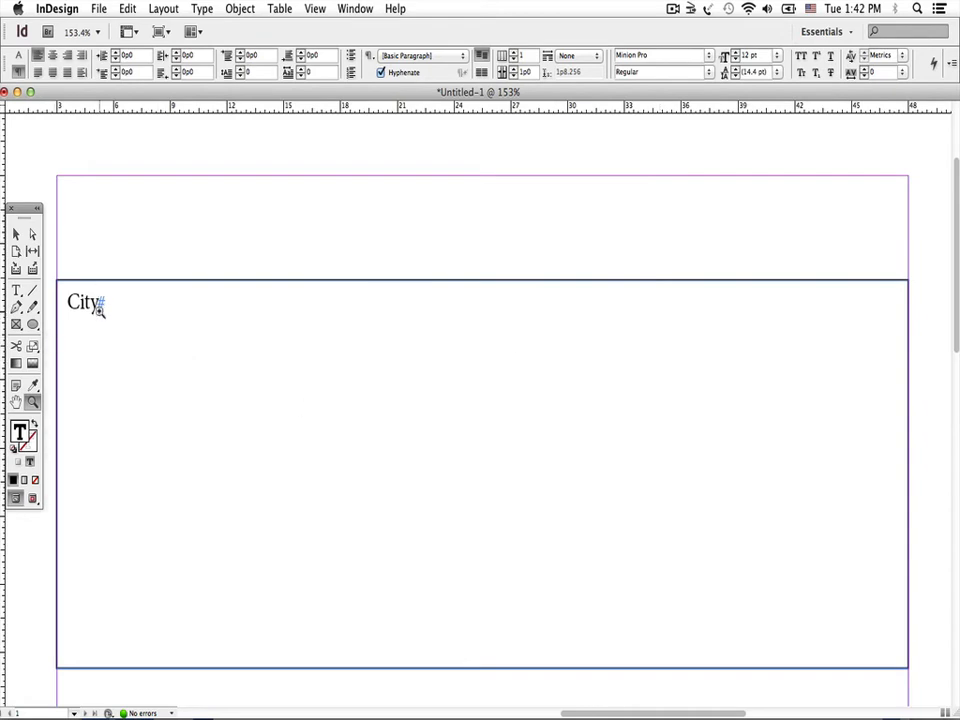
Continue the line after "City" with two tabs, "State", two tabs, "Zip" and one tab, ending with a new paragraph
{"action": "left_click", "coordinate": [15, 292]}
{"action": "key", "text": "Tab"}
{"action": "key", "text": "Tab"}
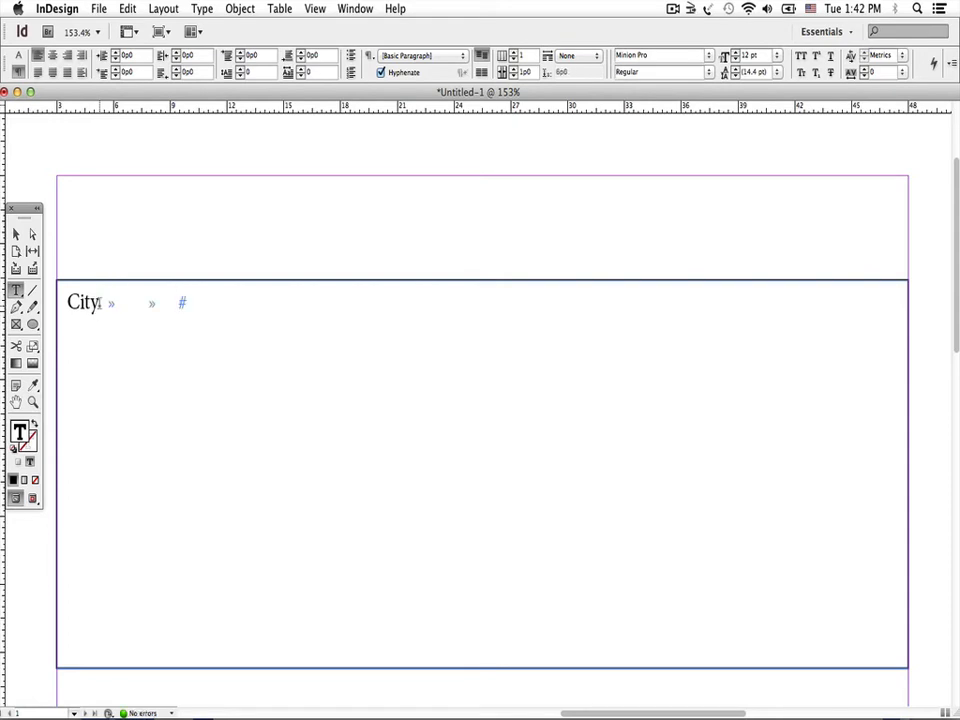
{"action": "type", "text": "State"}
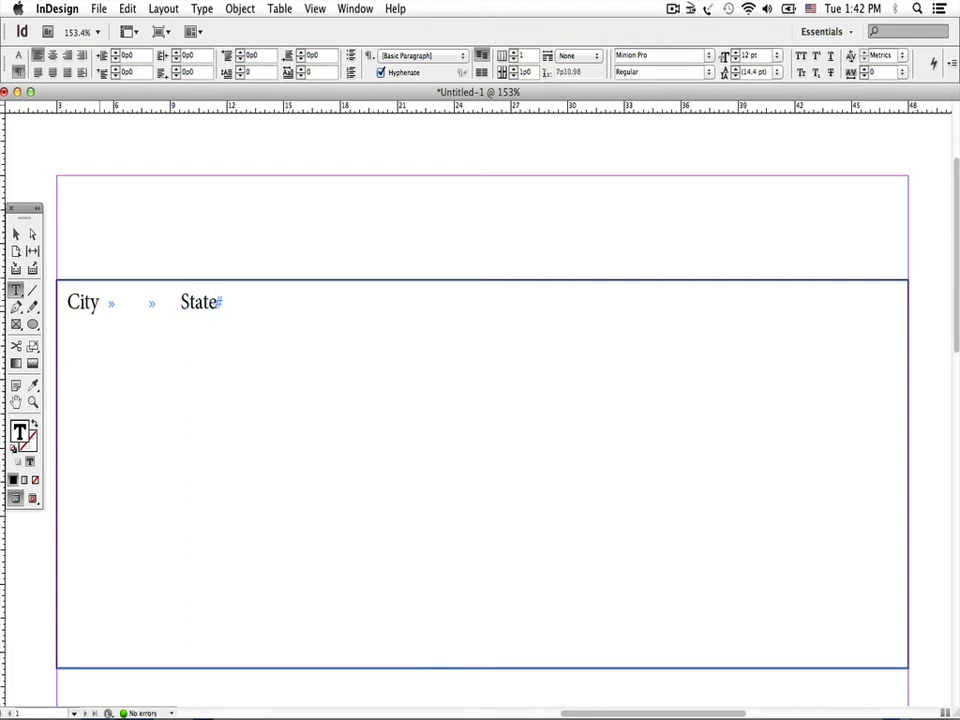
{"action": "key", "text": "Tab"}
{"action": "key", "text": "Tab"}
{"action": "type", "text": "Zip"}
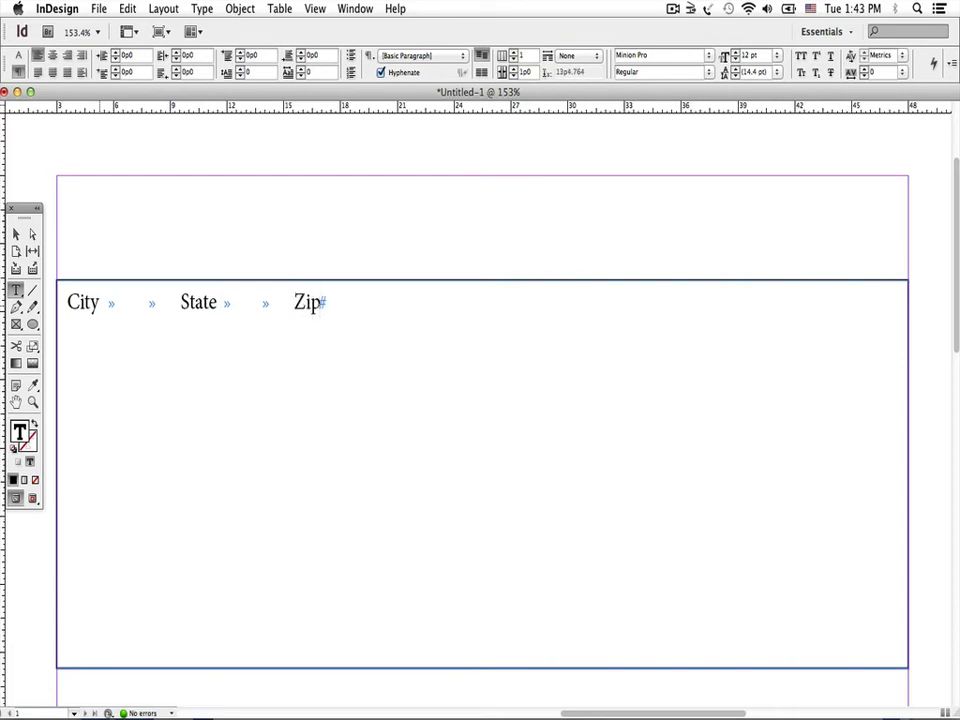
{"action": "key", "text": "Tab"}
{"action": "key", "text": "Return"}
Give the City/State/Zip line a right-aligned tab stop at 11p11 with an underscore leader
{"action": "double_click", "coordinate": [85, 302]}
{"action": "triple_click", "coordinate": [84, 302]}
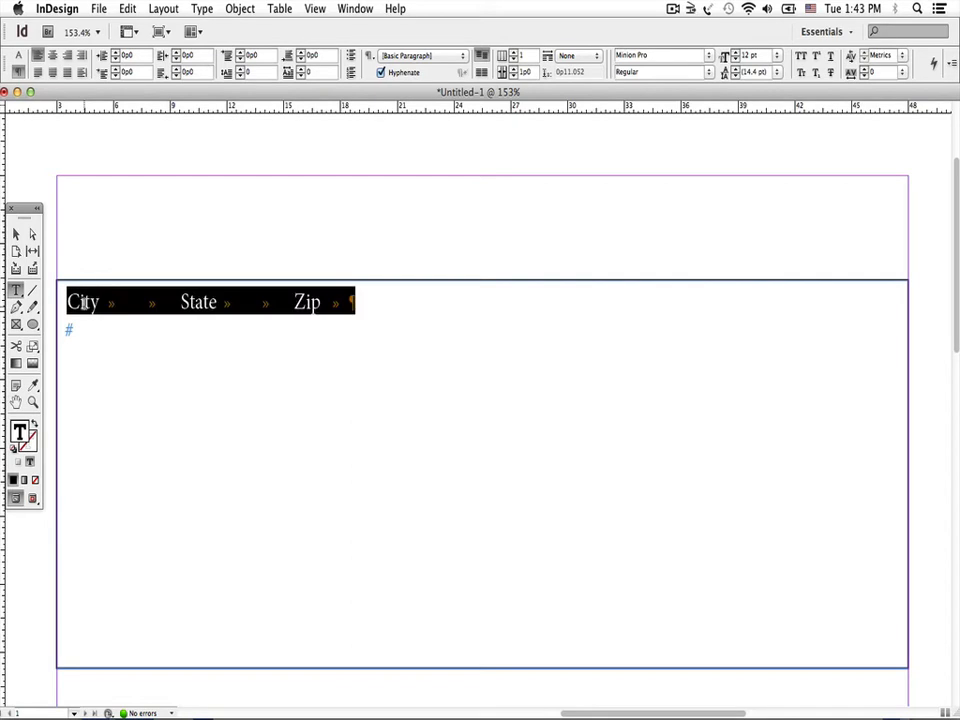
{"action": "key", "text": "super"}
{"action": "key", "text": "super+shift+t"}
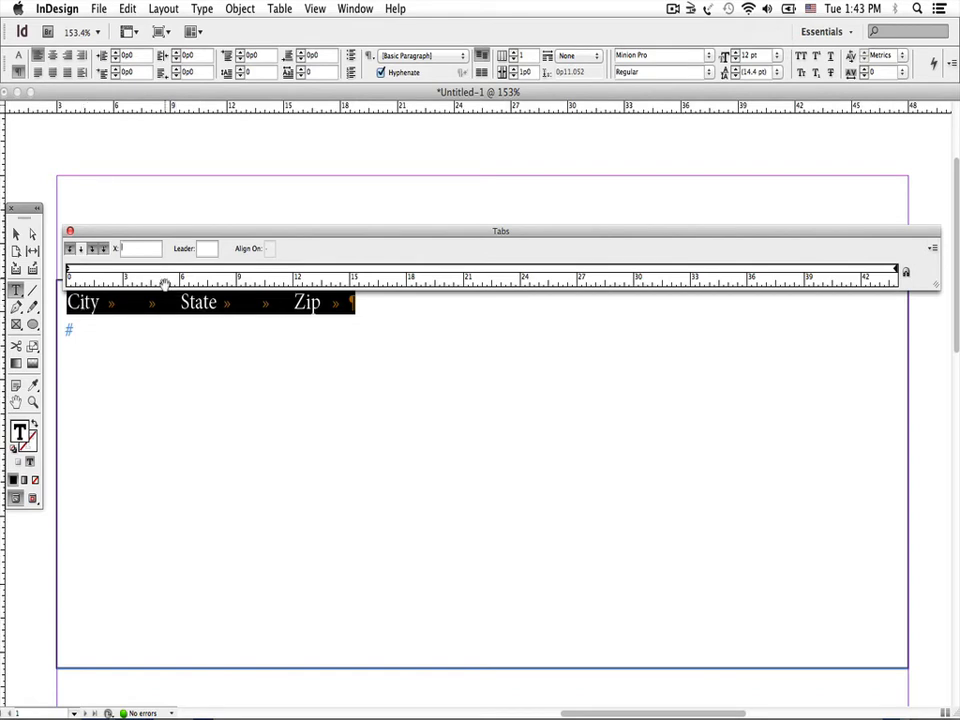
{"action": "left_click", "coordinate": [91, 249]}
{"action": "left_click", "coordinate": [292, 272]}
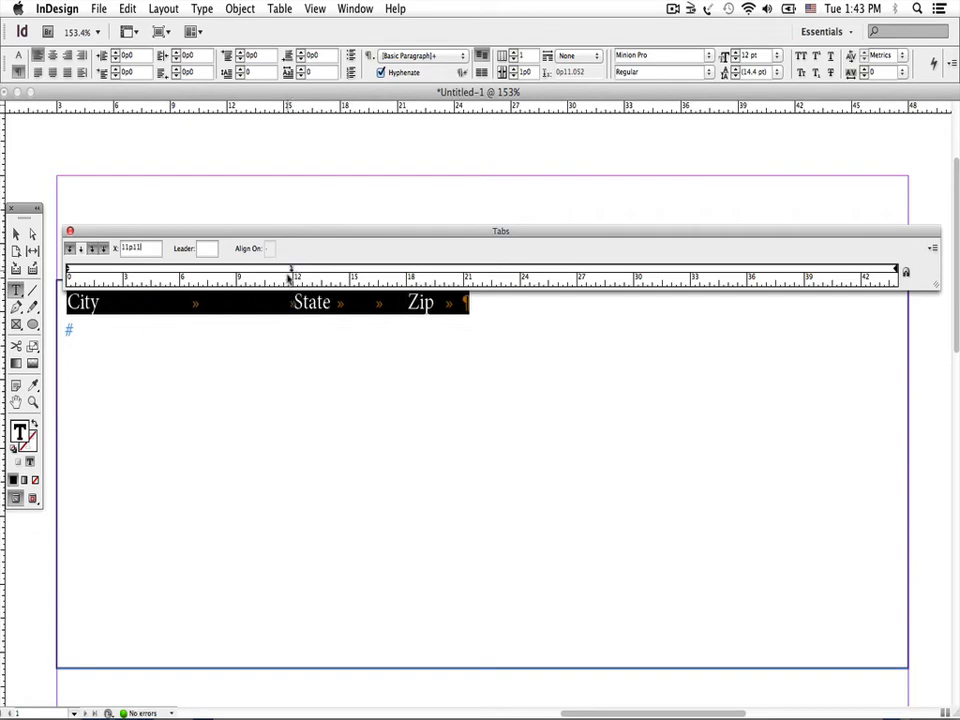
{"action": "left_click", "coordinate": [205, 249]}
Add a left-aligned tab stop at 13p7 without a leader to position "State"
{"action": "left_click", "coordinate": [323, 272]}
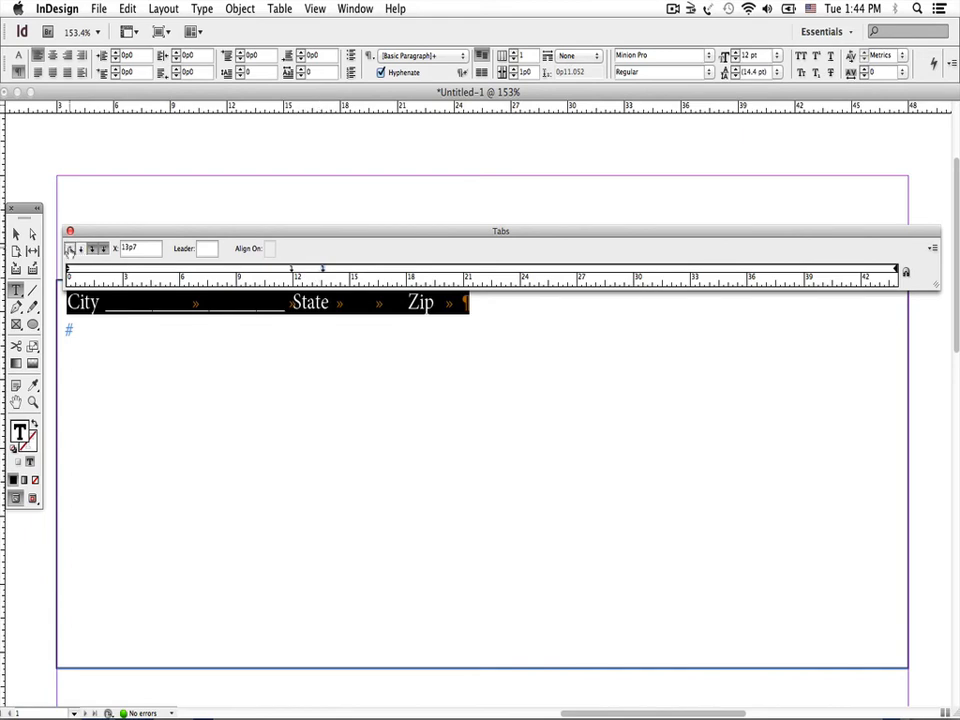
{"action": "left_click", "coordinate": [70, 249]}
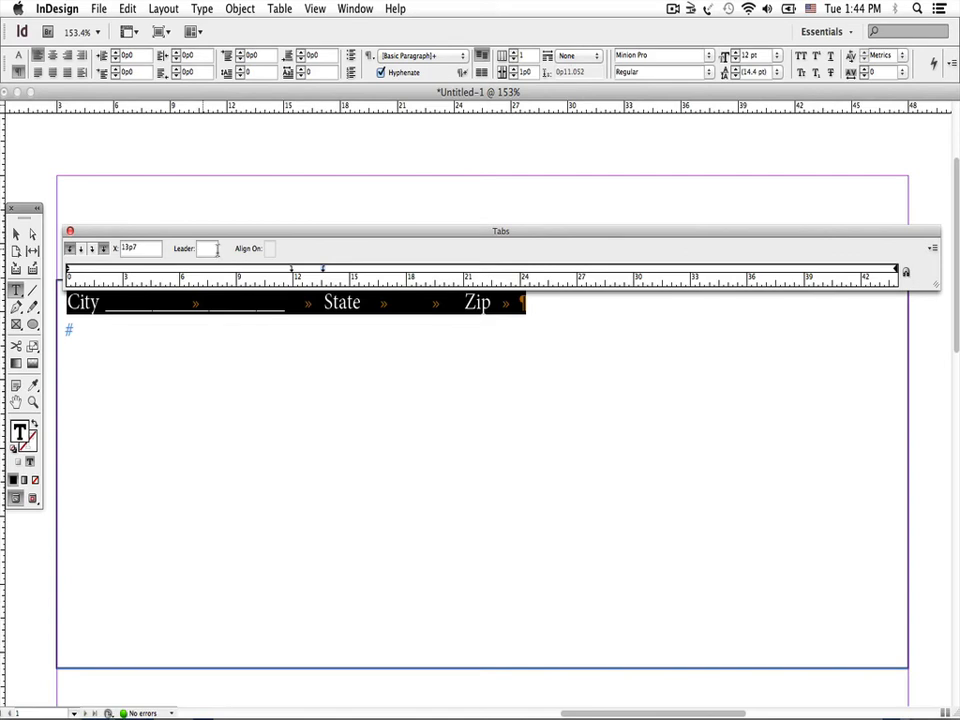
{"action": "left_click", "coordinate": [216, 248]}
{"action": "left_click", "coordinate": [321, 352]}
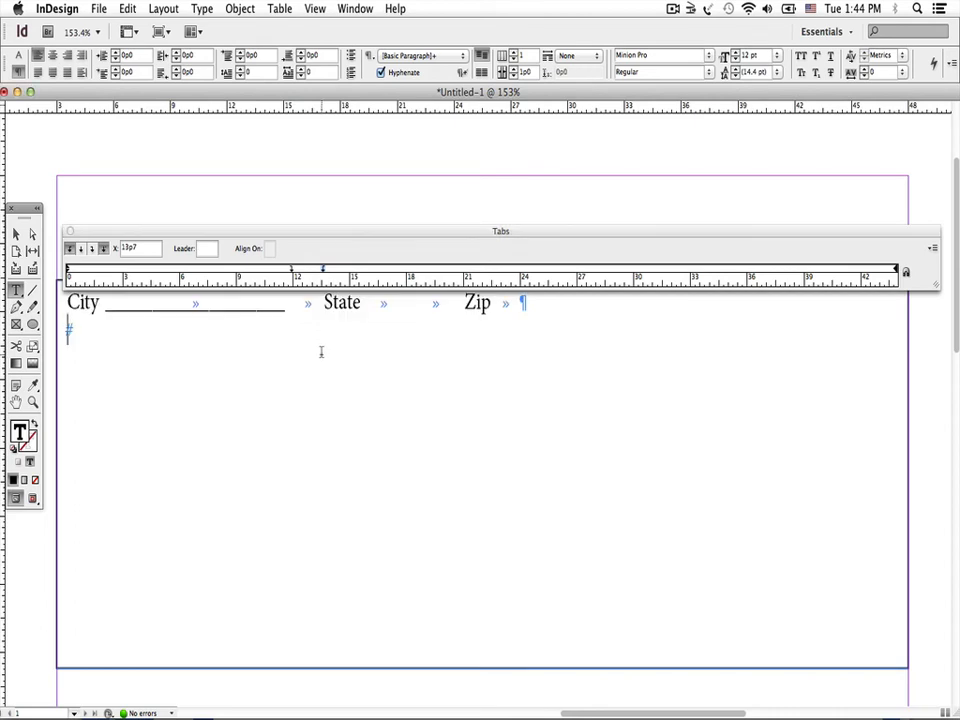
Add a right-aligned tab stop at 21p0 with an underscore leader to the City/State/Zip line
{"action": "double_click", "coordinate": [385, 303]}
{"action": "triple_click", "coordinate": [385, 303]}
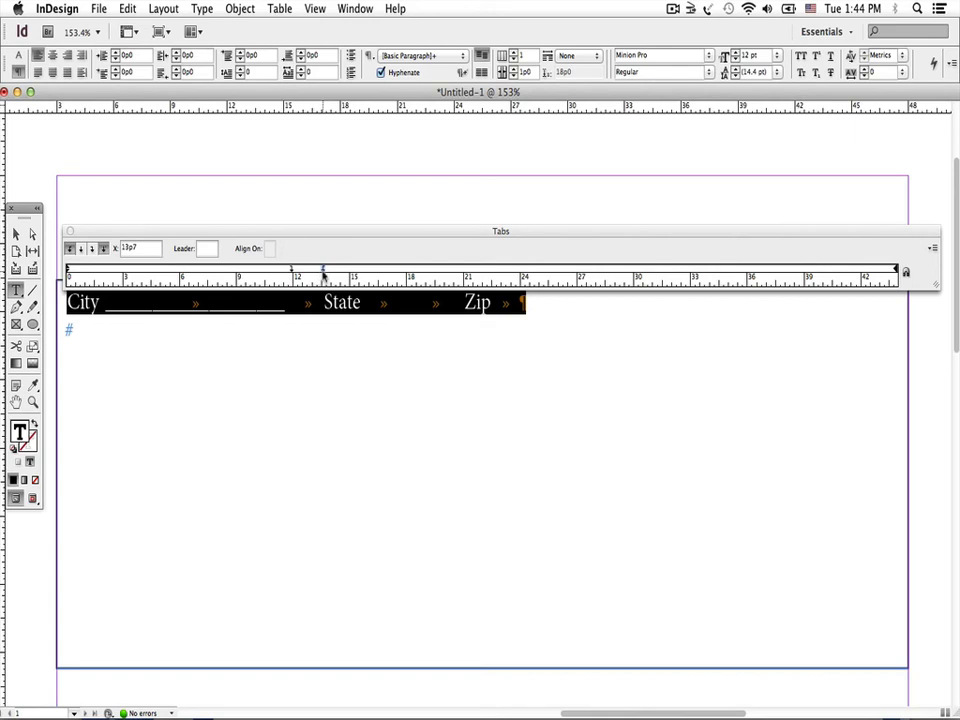
{"action": "left_click", "coordinate": [465, 271]}
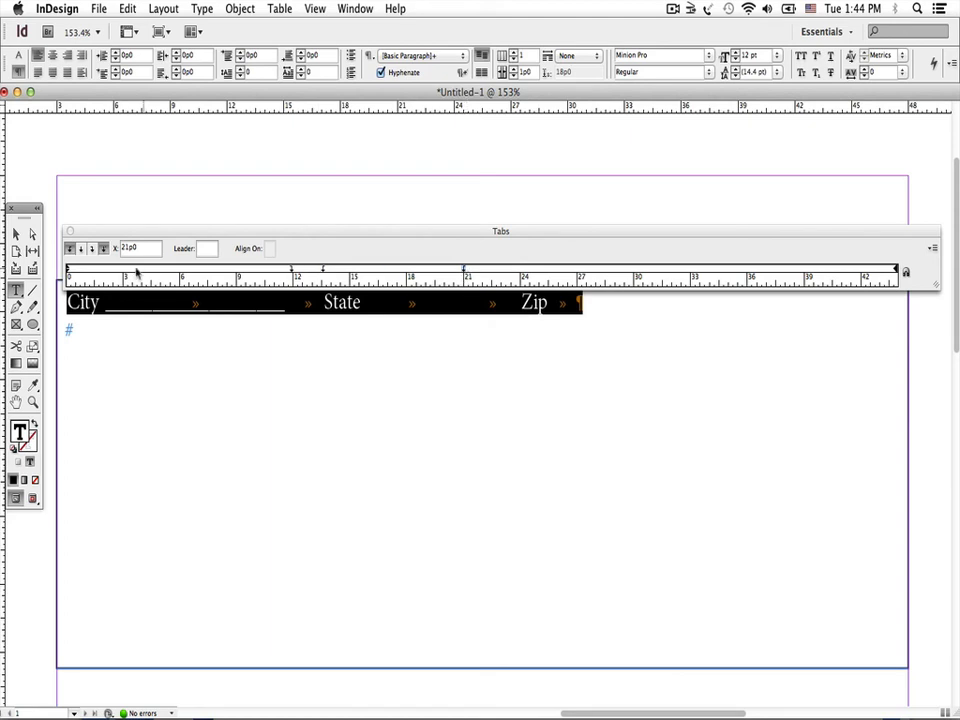
{"action": "left_click", "coordinate": [91, 250]}
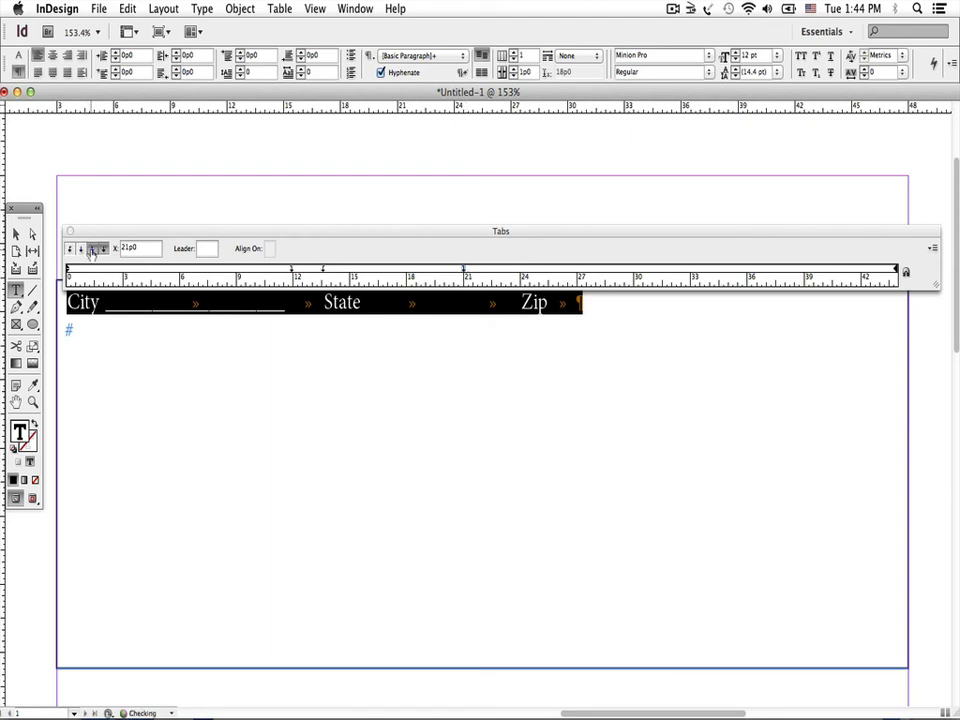
{"action": "left_click", "coordinate": [206, 248]}
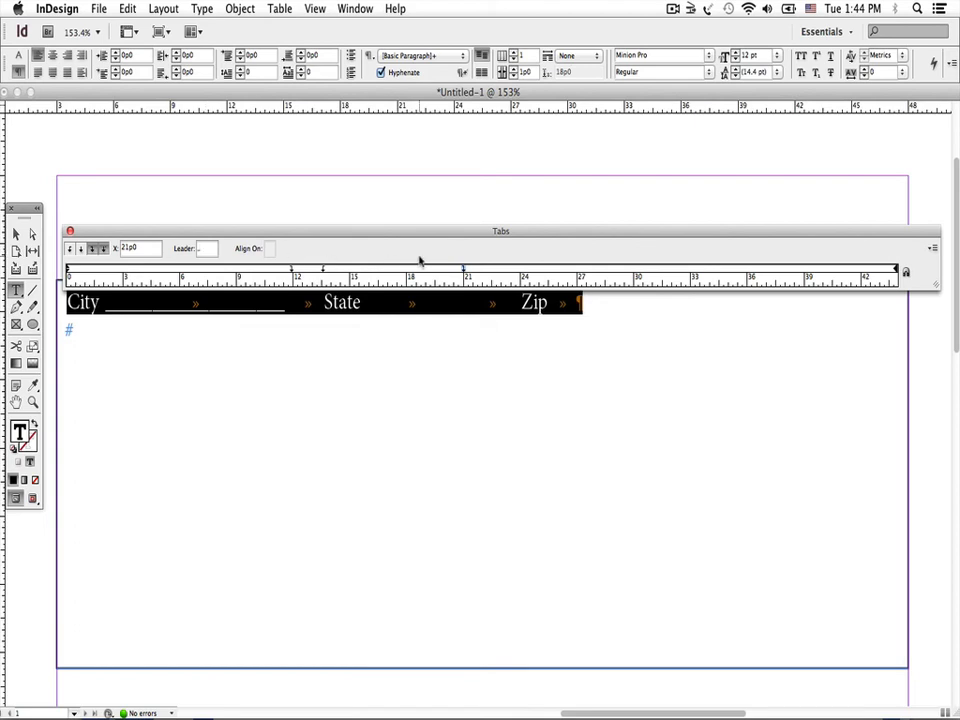
Add a left-aligned tab stop at 22p6 without a leader and a right-aligned one at 32p2 with an underscore leader
{"action": "left_click", "coordinate": [492, 271]}
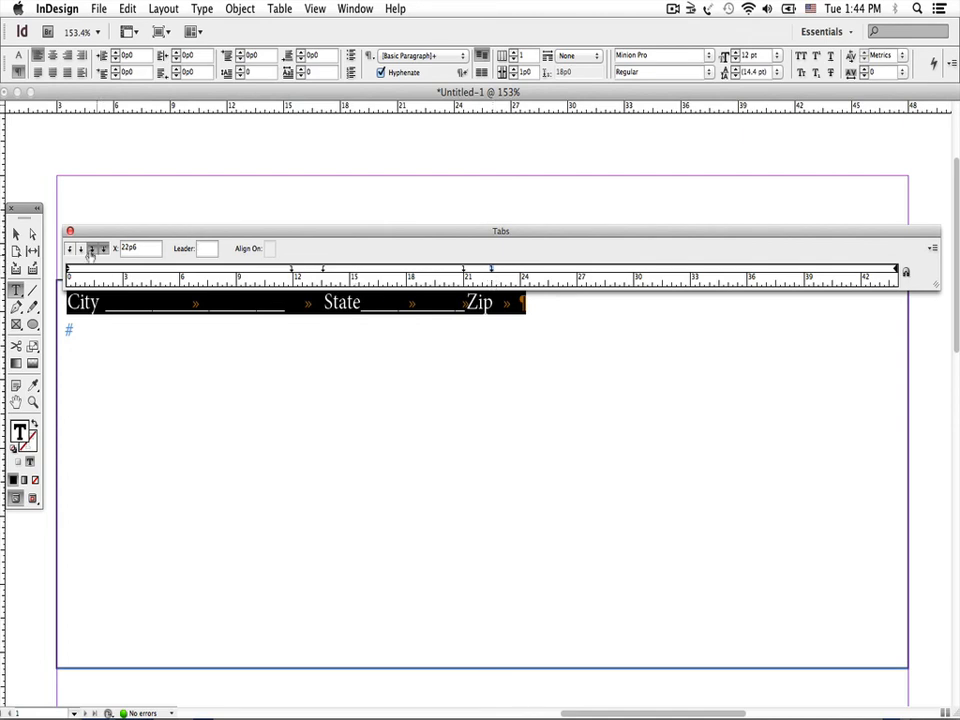
{"action": "left_click", "coordinate": [70, 249]}
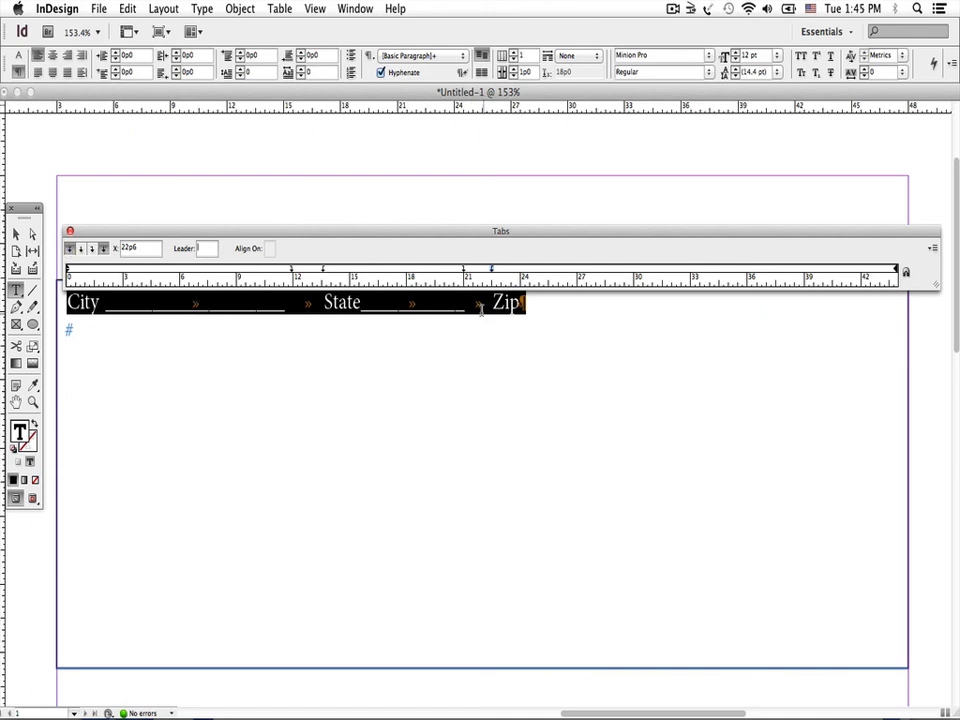
{"action": "left_click", "coordinate": [679, 272]}
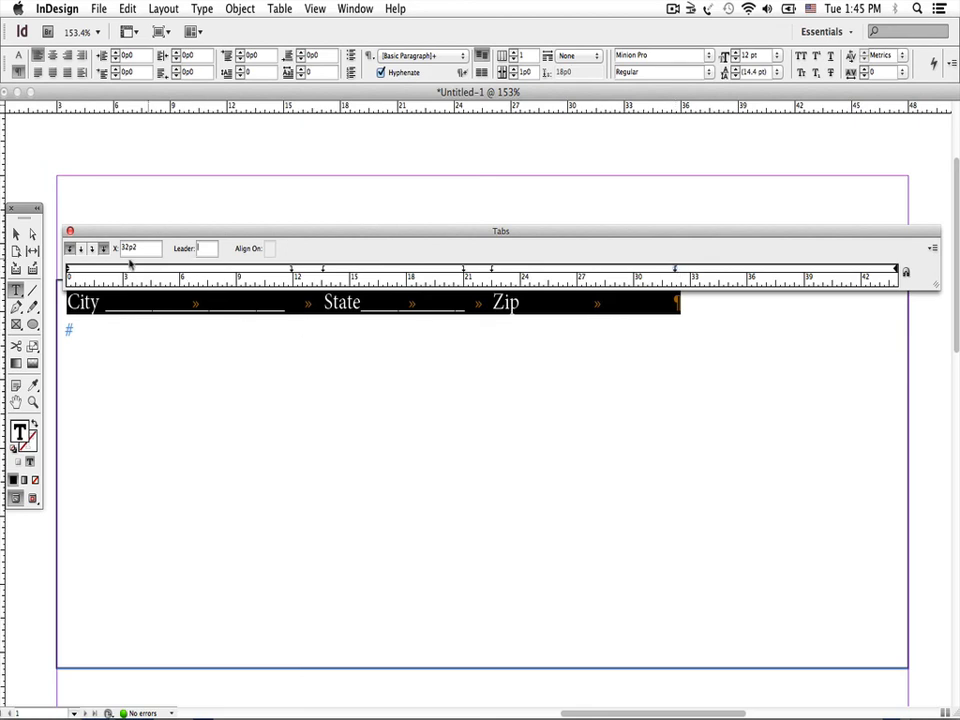
{"action": "left_click", "coordinate": [90, 250]}
{"action": "left_click", "coordinate": [365, 357]}
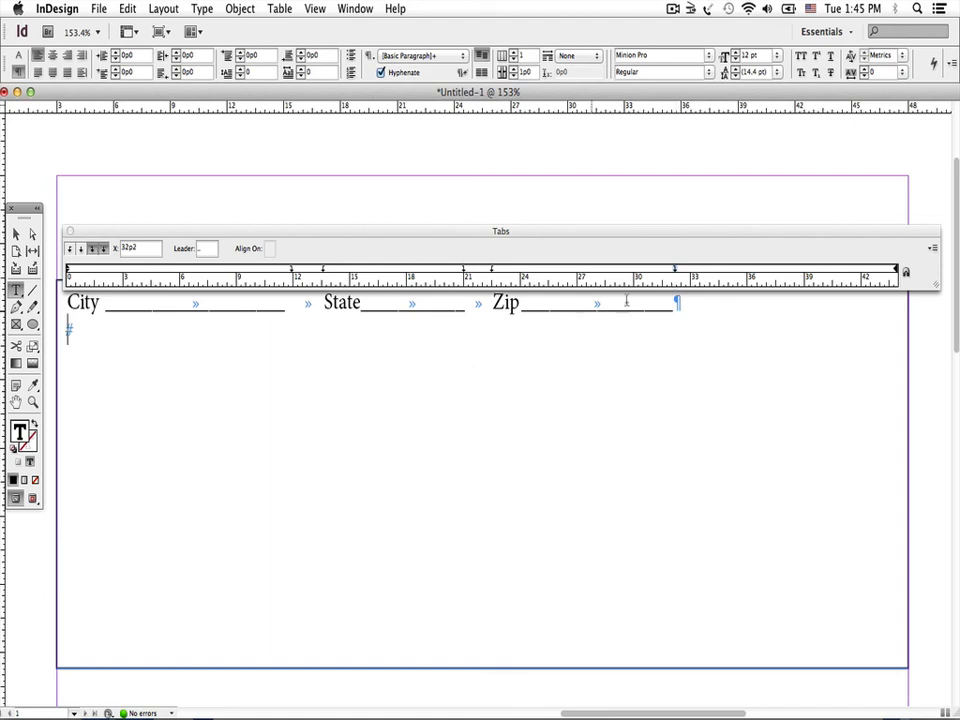
Try to spread out the form line's tab stops, with the State leader ending at 30p3 and Zip starting at 31p5
{"action": "left_click_drag", "start_coordinate": [676, 269], "coordinate": [860, 267]}
{"action": "left_click", "coordinate": [859, 270]}
{"action": "left_click_drag", "start_coordinate": [494, 270], "coordinate": [661, 272]}
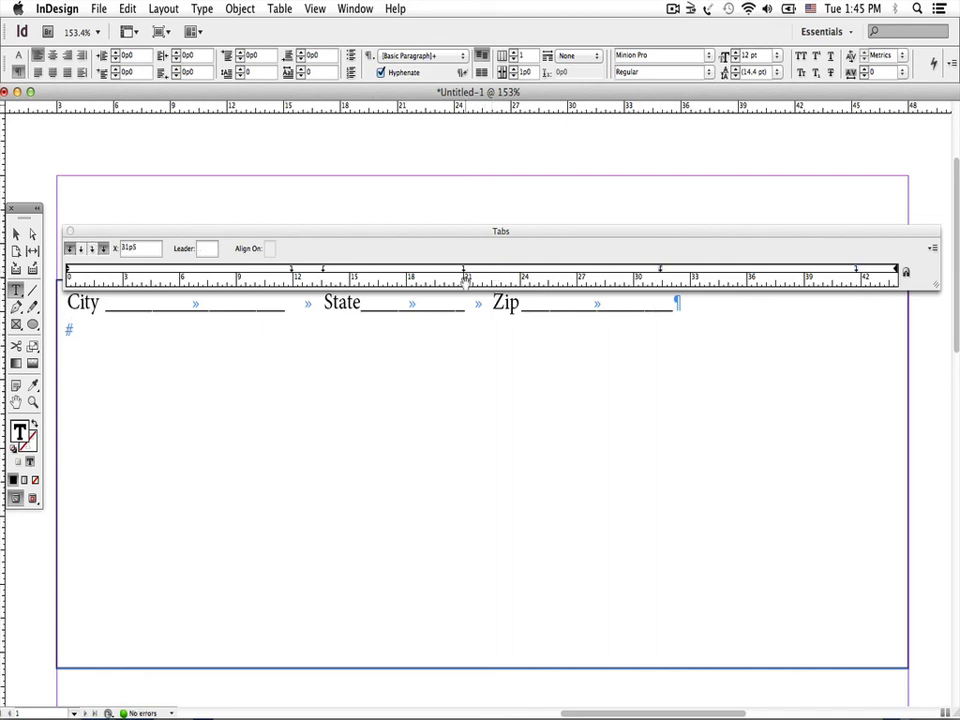
{"action": "left_click_drag", "start_coordinate": [463, 273], "coordinate": [638, 273]}
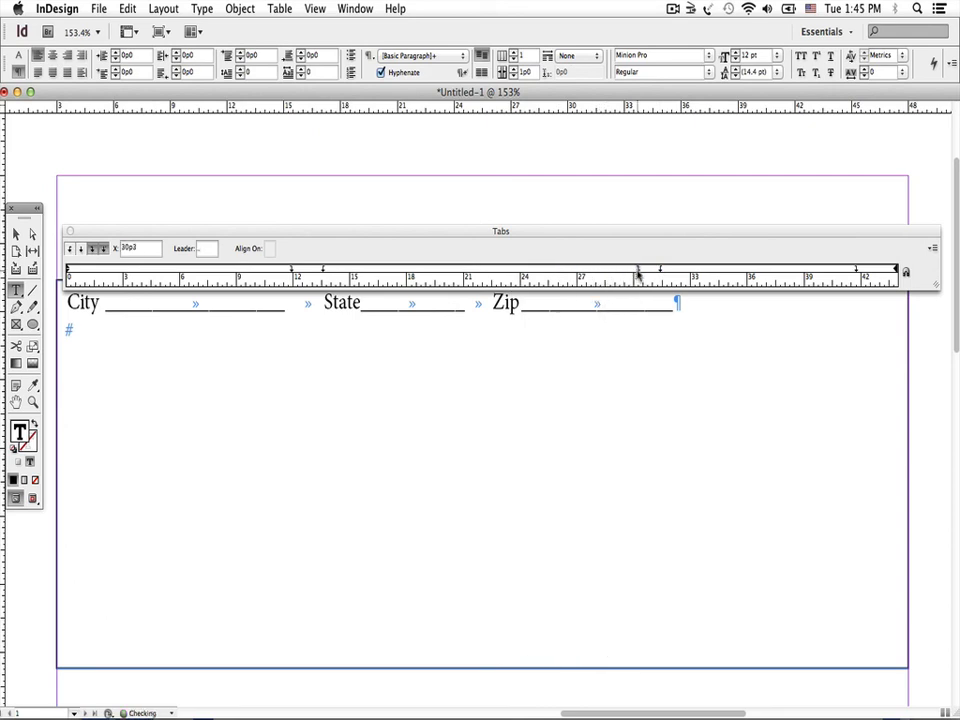
On the City/State/Zip line, move the Zip leader's right tab stop to about 42p and Zip's left tab stop to 30p0
{"action": "triple_click", "coordinate": [460, 302]}
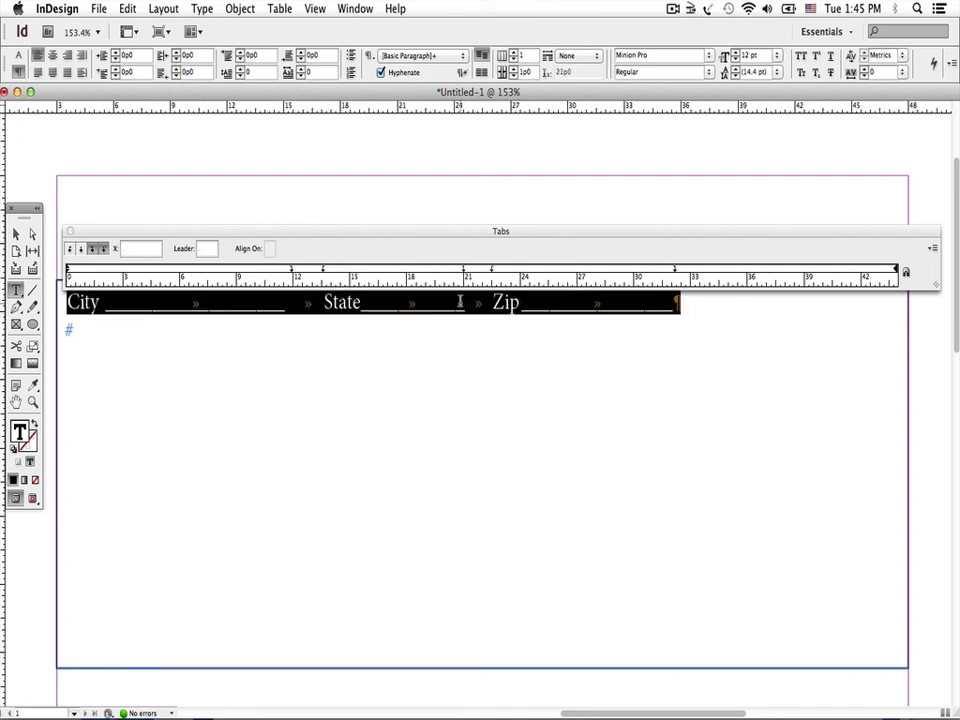
{"action": "left_click_drag", "start_coordinate": [676, 272], "coordinate": [865, 272]}
{"action": "left_click_drag", "start_coordinate": [491, 269], "coordinate": [635, 271]}
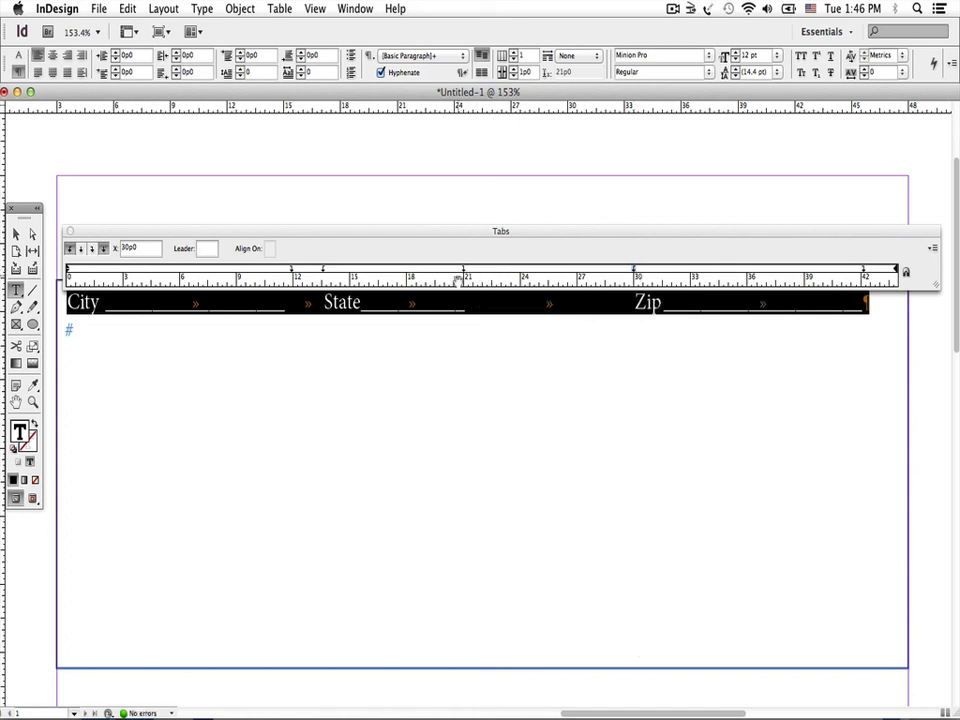
Move the State leader's right tab stop to 28p4, State's left tab stop to 21p0 and the City leader's right tab stop to 19p6
{"action": "left_click_drag", "start_coordinate": [464, 272], "coordinate": [603, 270]}
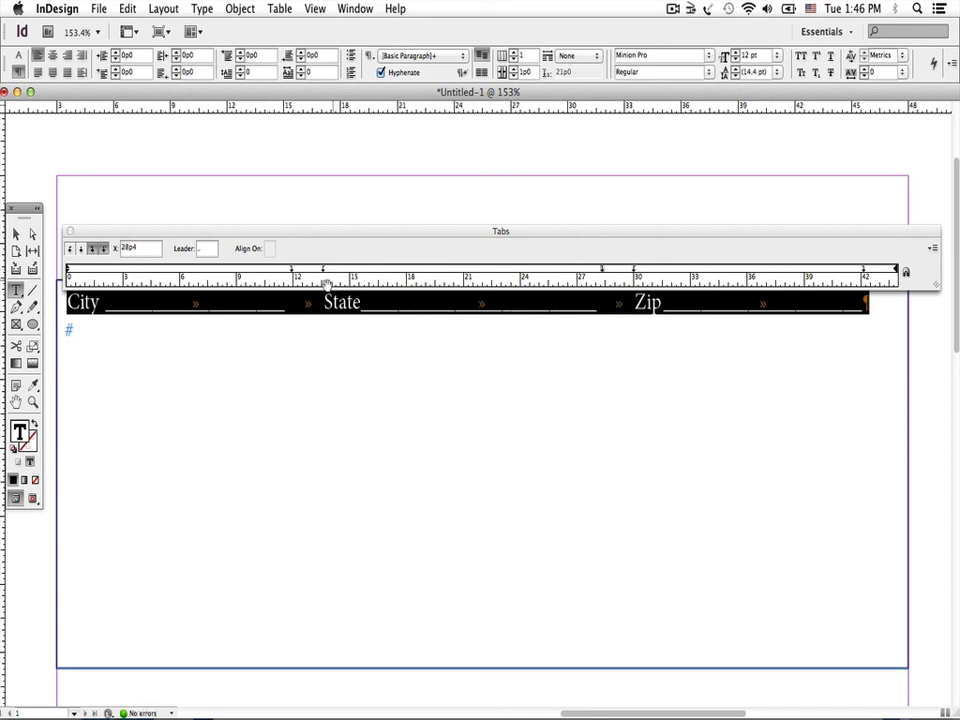
{"action": "left_click_drag", "start_coordinate": [324, 271], "coordinate": [464, 271]}
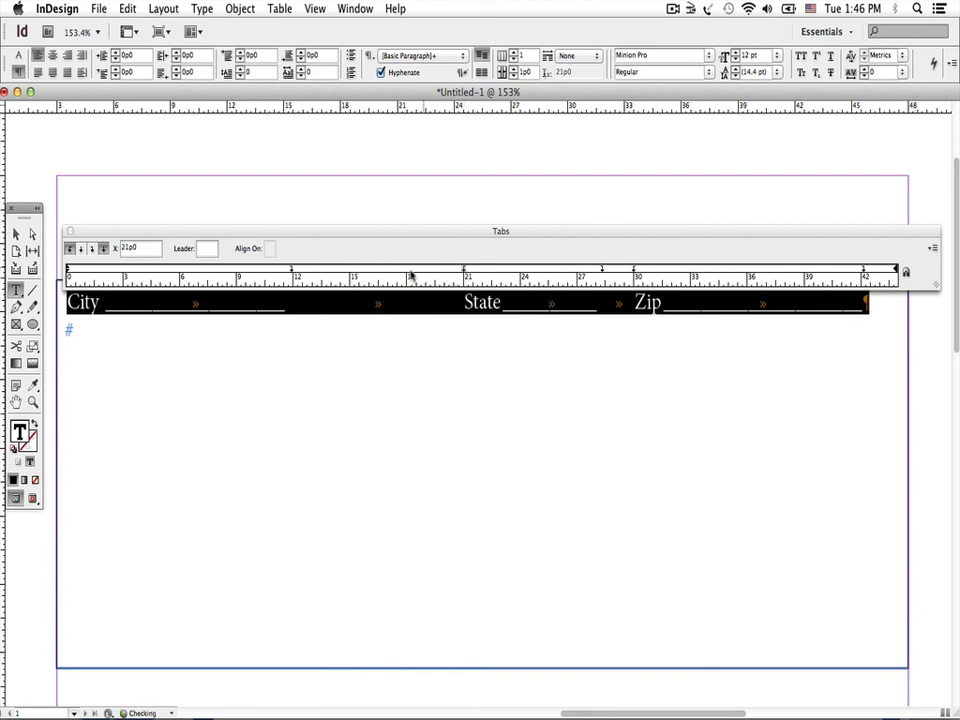
{"action": "left_click_drag", "start_coordinate": [294, 272], "coordinate": [436, 271]}
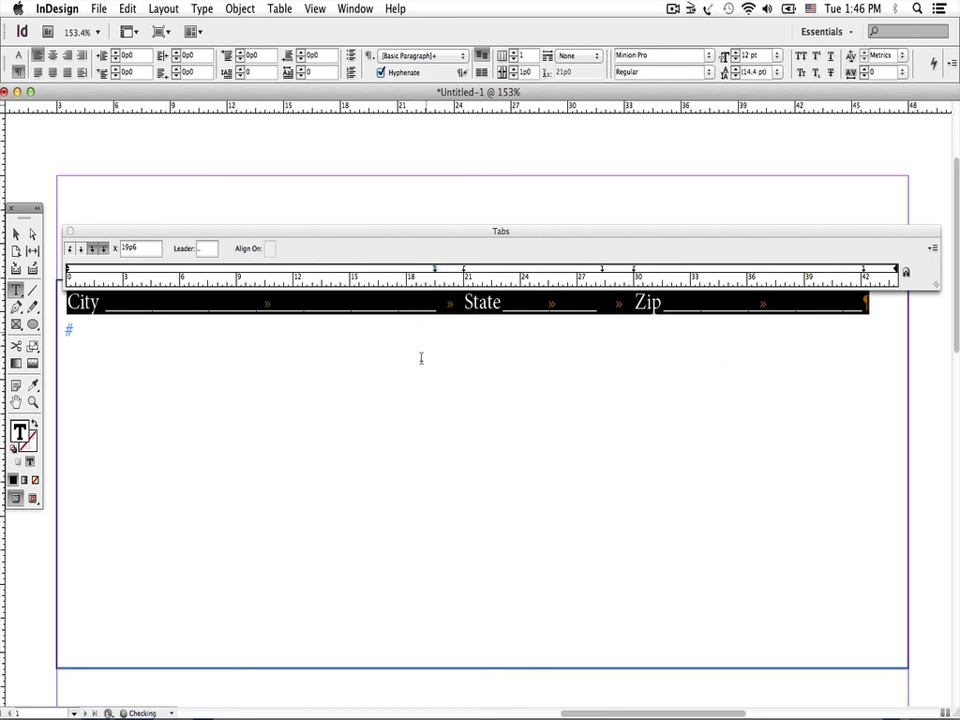
{"action": "left_click", "coordinate": [340, 360]}
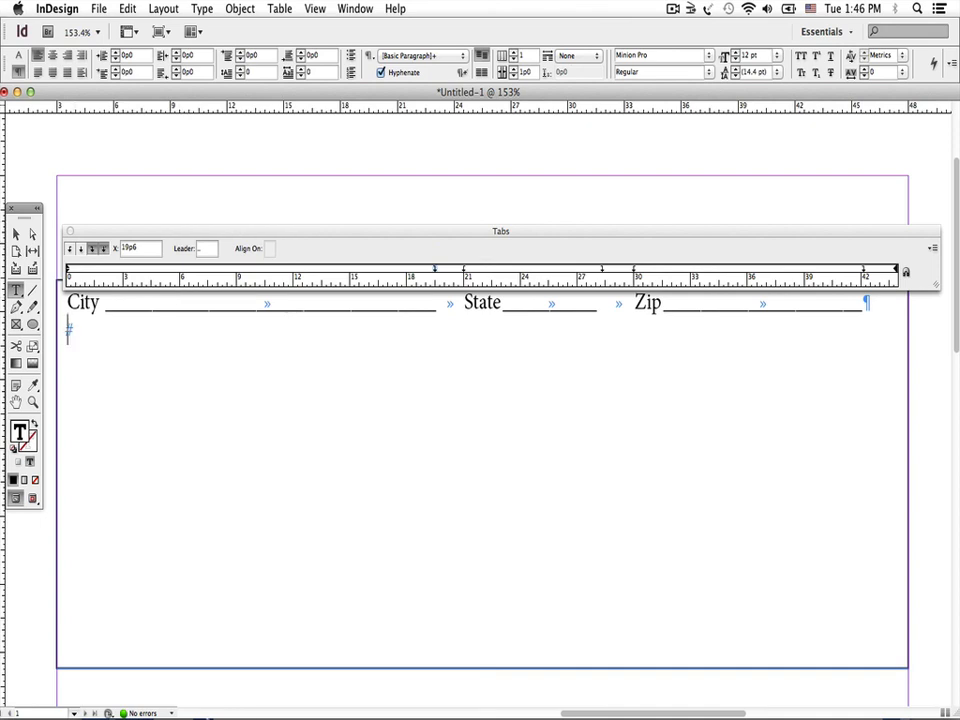
{"action": "mouse_move", "coordinate": [172, 700]}
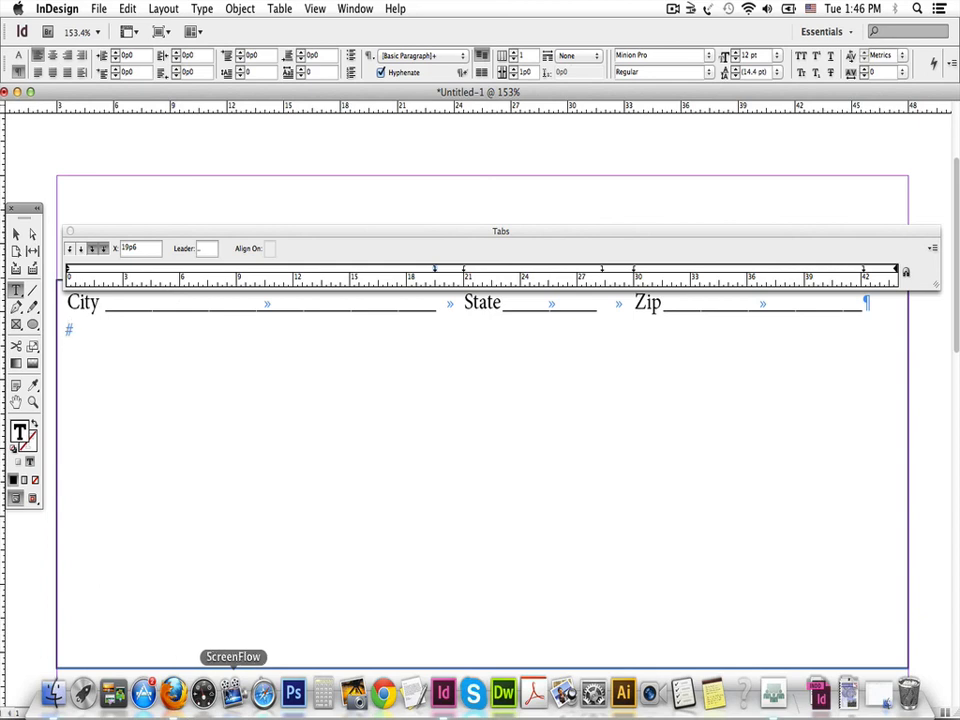
{"action": "left_click", "coordinate": [233, 692]}
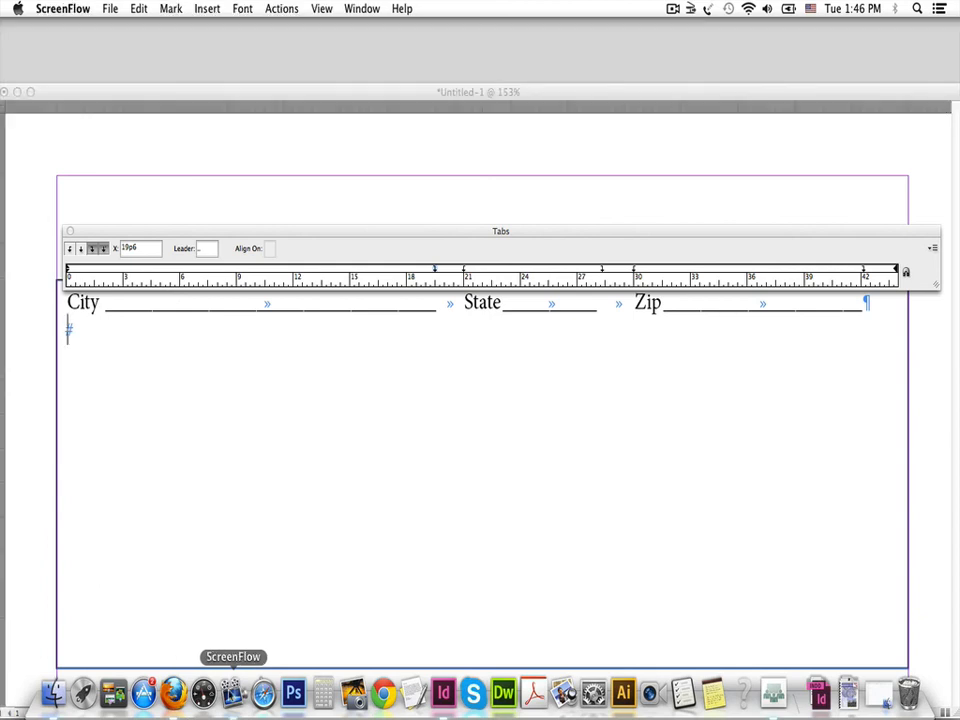